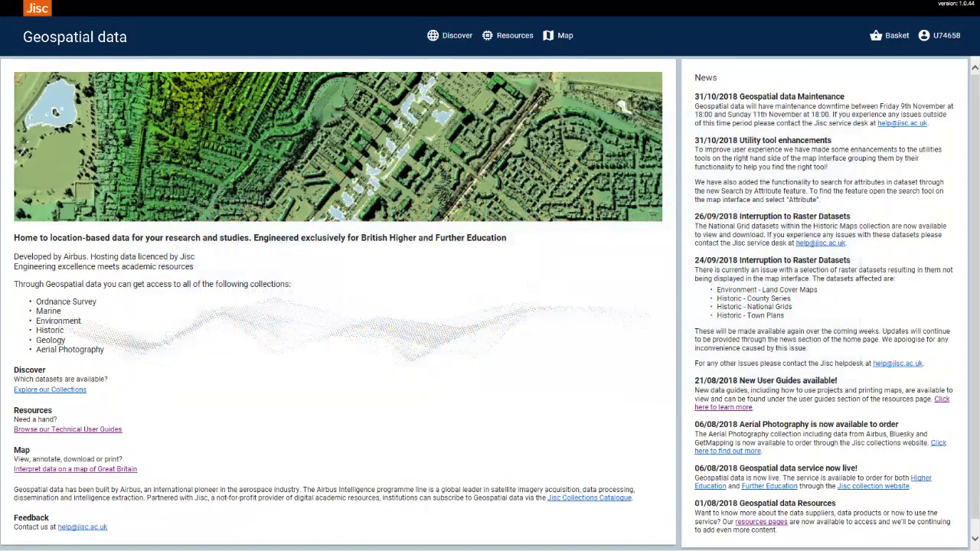
# - Open the interactive map of London and south-east England from the top navigation
pyautogui.click(568, 36)
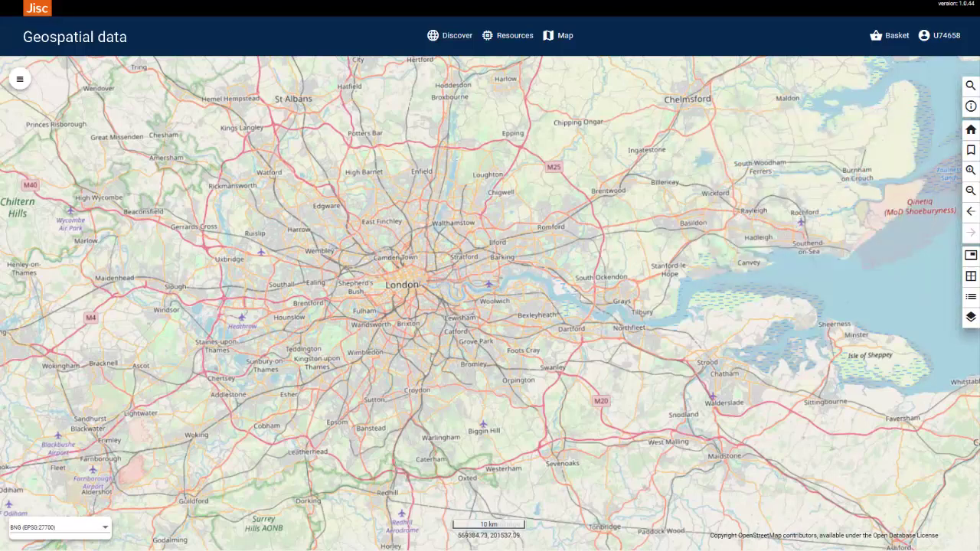
pyautogui.click(970, 191)
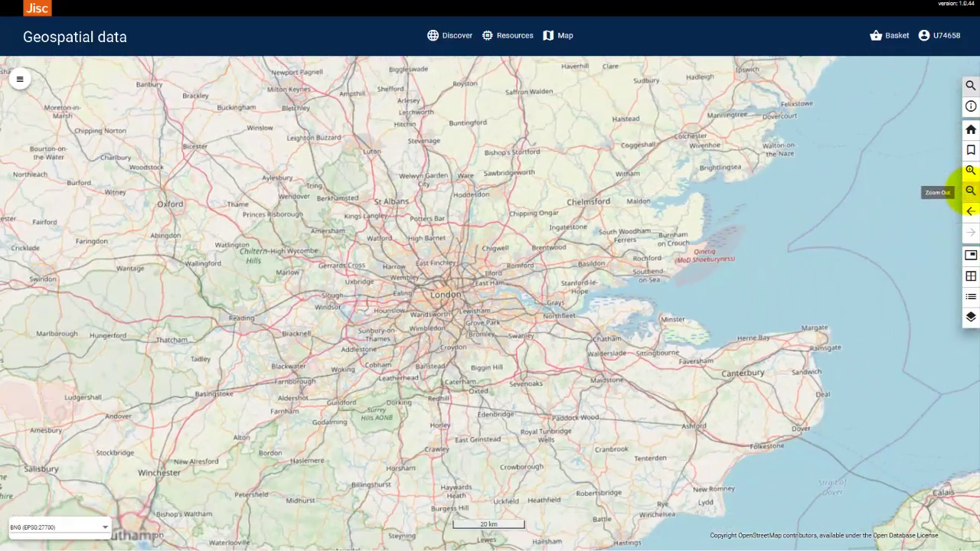
pyautogui.click(971, 190)
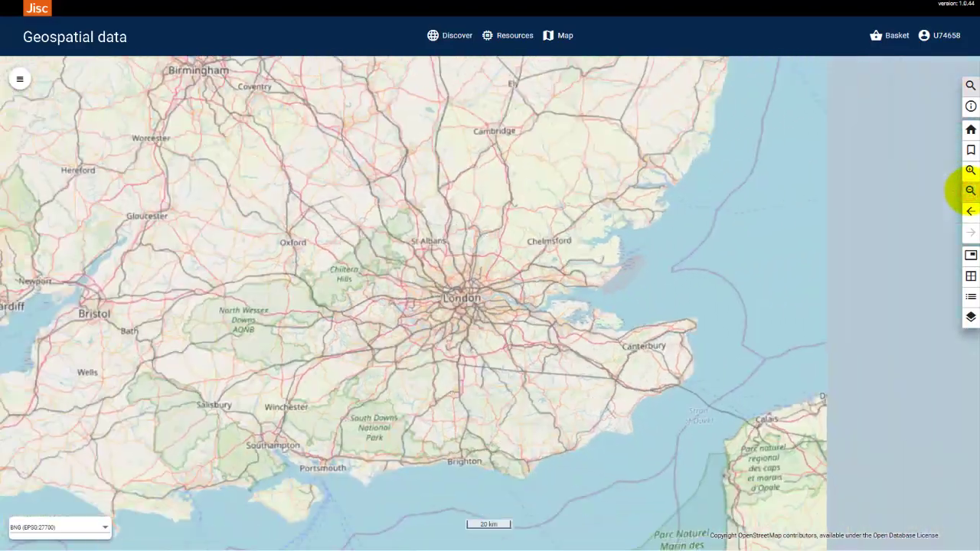
pyautogui.click(970, 190)
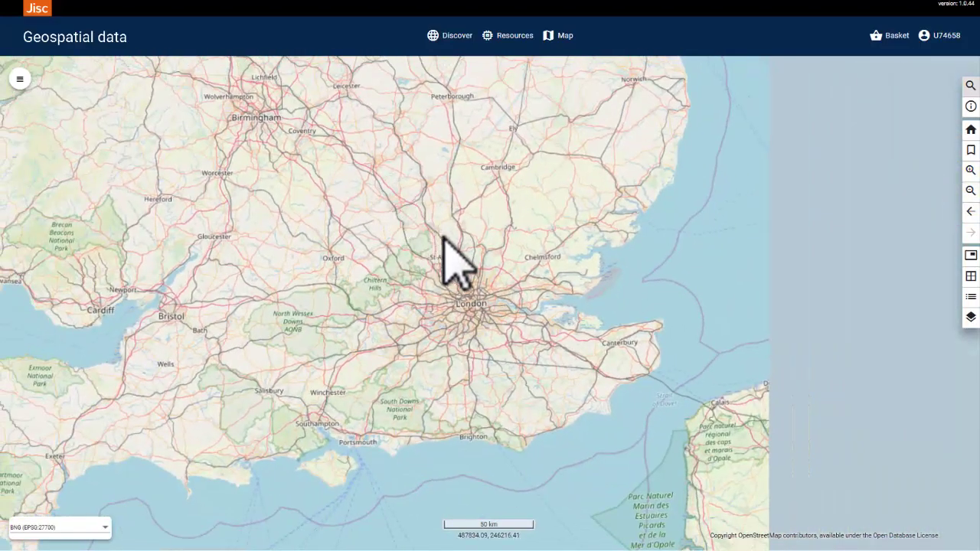
pyautogui.moveTo(443, 236); pyautogui.dragTo(674, 550)
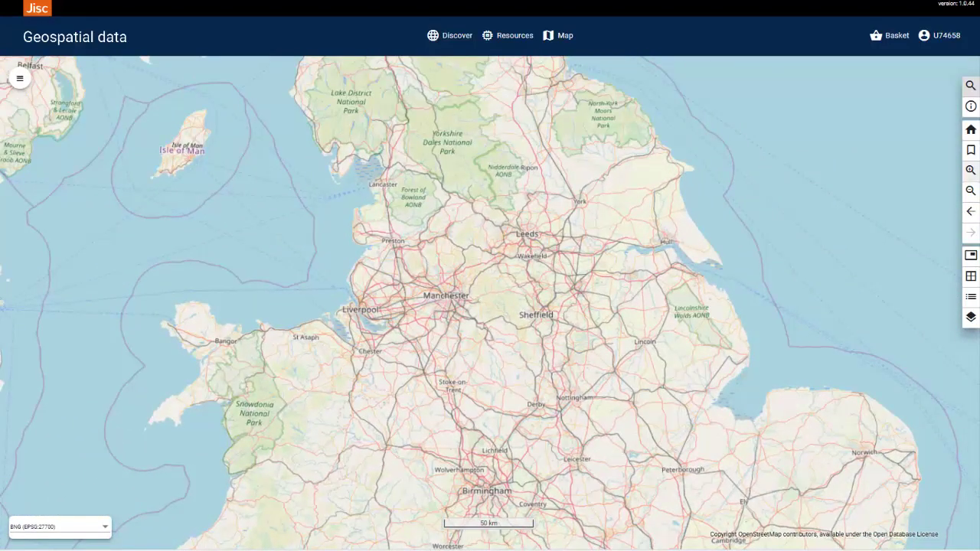
pyautogui.click(970, 170)
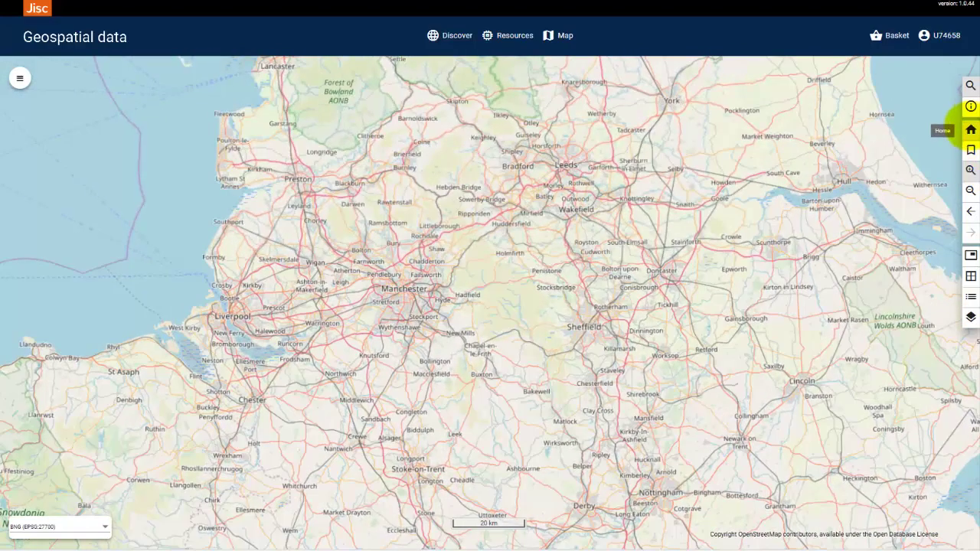
pyautogui.click(970, 130)
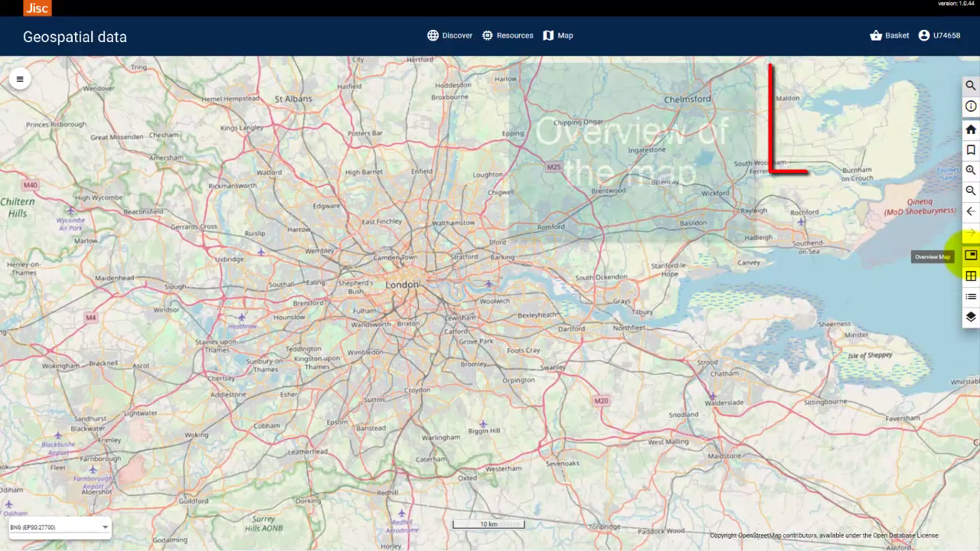
pyautogui.click(970, 255)
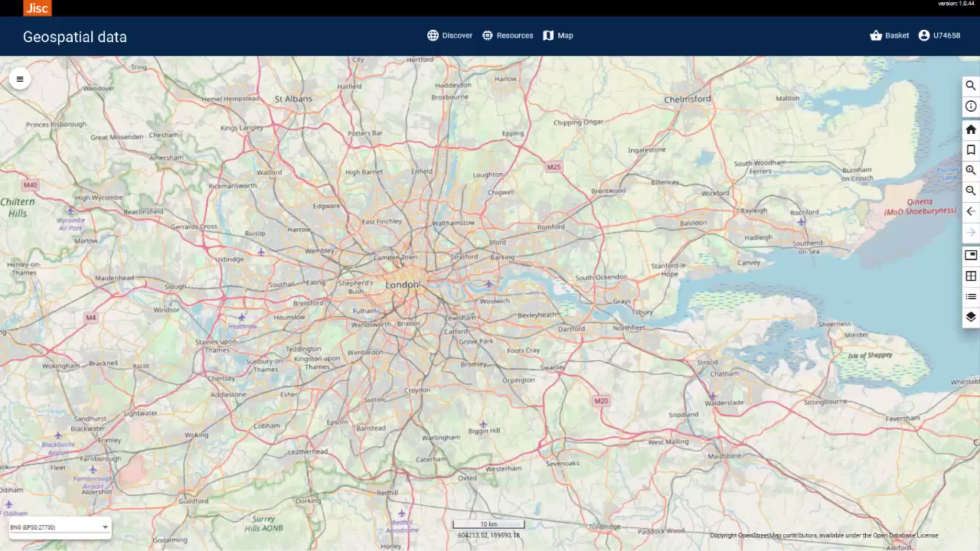
# - Run a Point of Interest search for 'Exmoor national park' to centre the map there
pyautogui.click(969, 86)
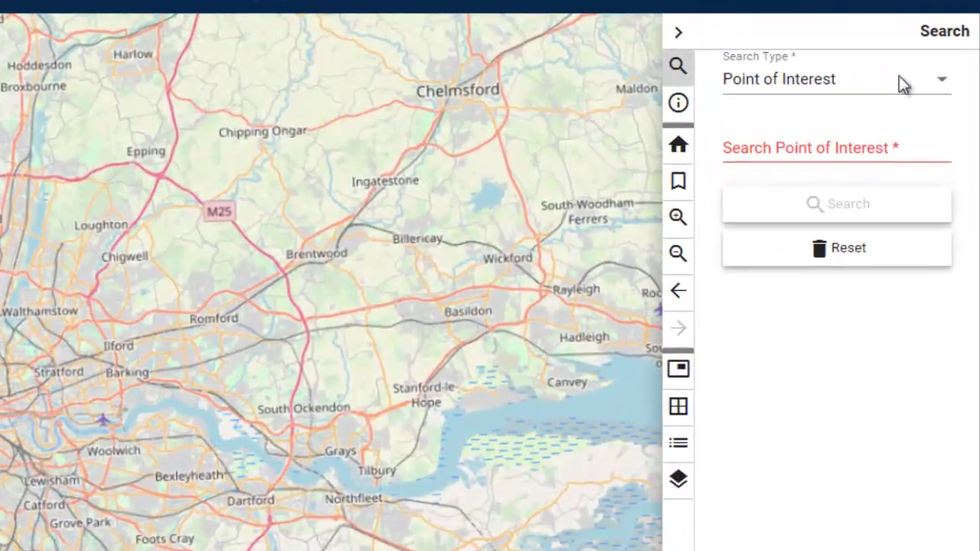
pyautogui.click(934, 93)
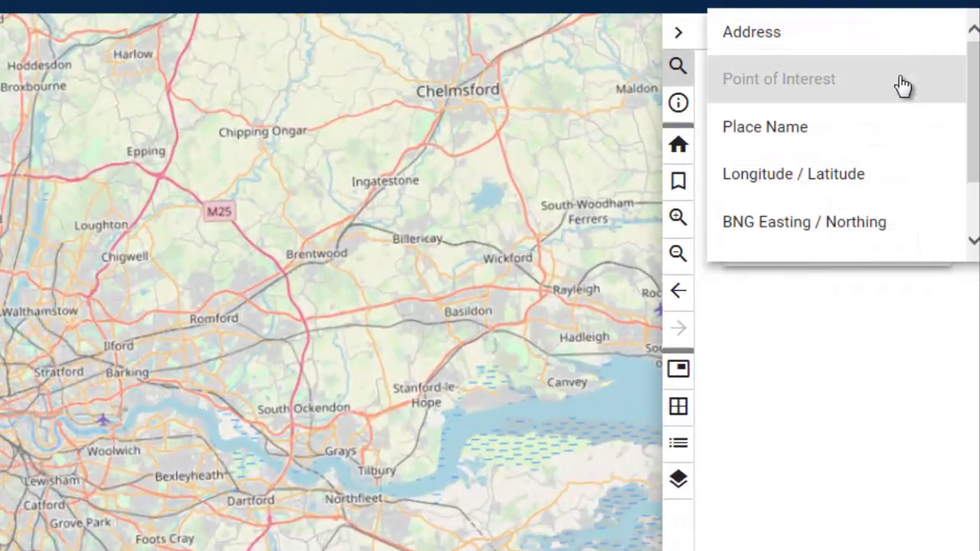
pyautogui.moveTo(975, 66)
pyautogui.mouseDown()
pyautogui.moveTo(965, 146)
pyautogui.moveTo(975, 55)
pyautogui.mouseUp()
pyautogui.click(900, 82)
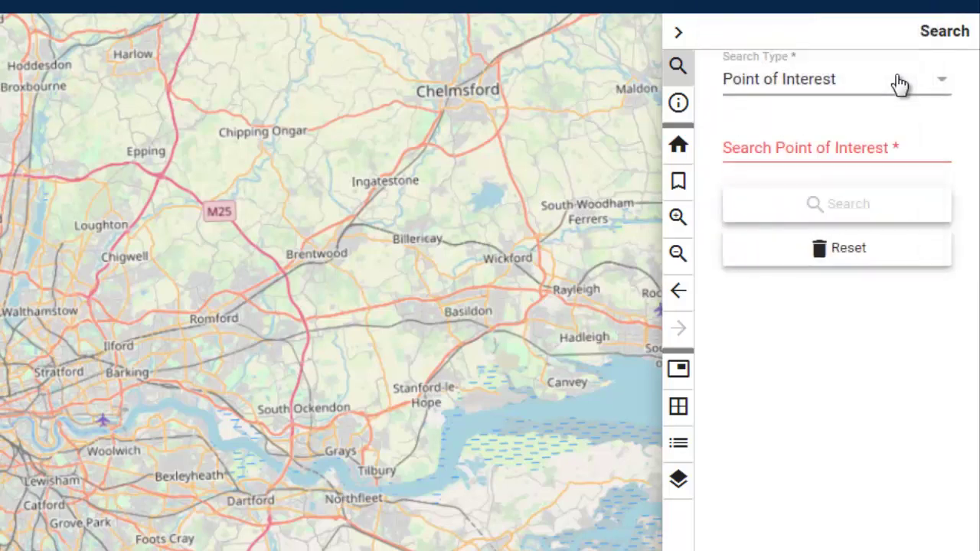
pyautogui.click(863, 146)
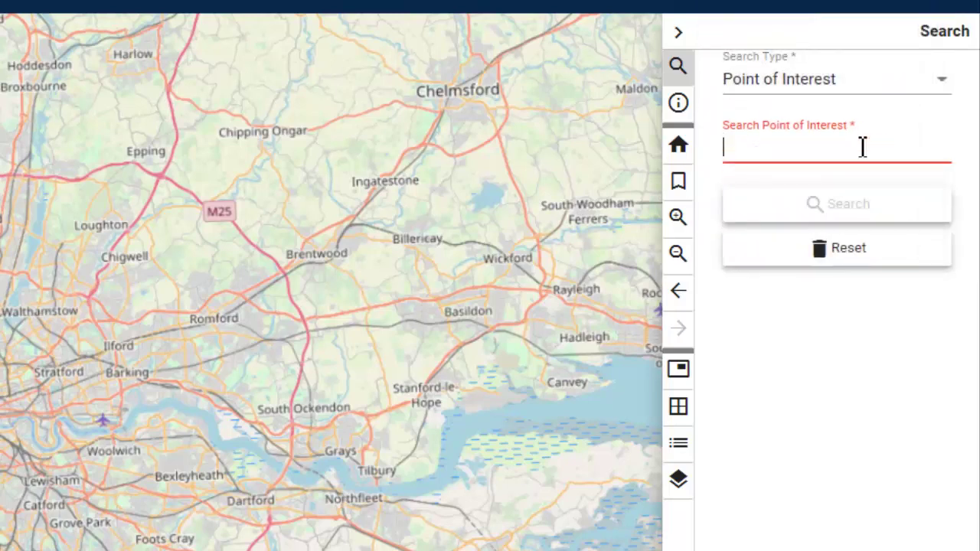
pyautogui.write('Exmoor')
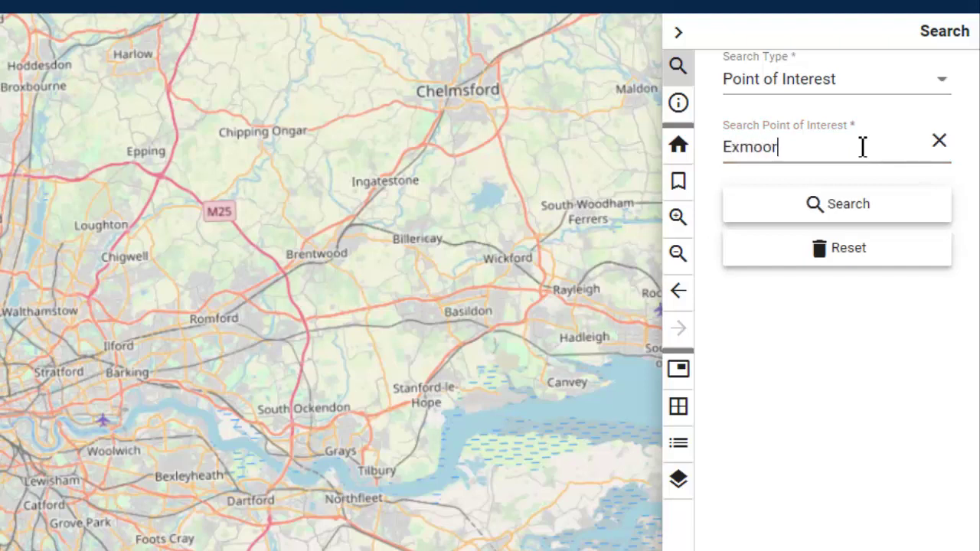
pyautogui.write(' national park')
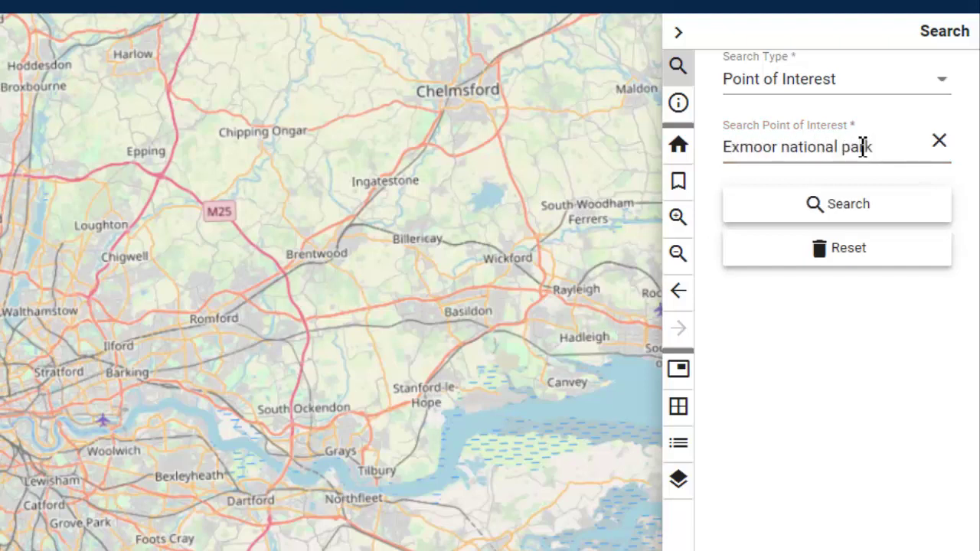
pyautogui.click(874, 201)
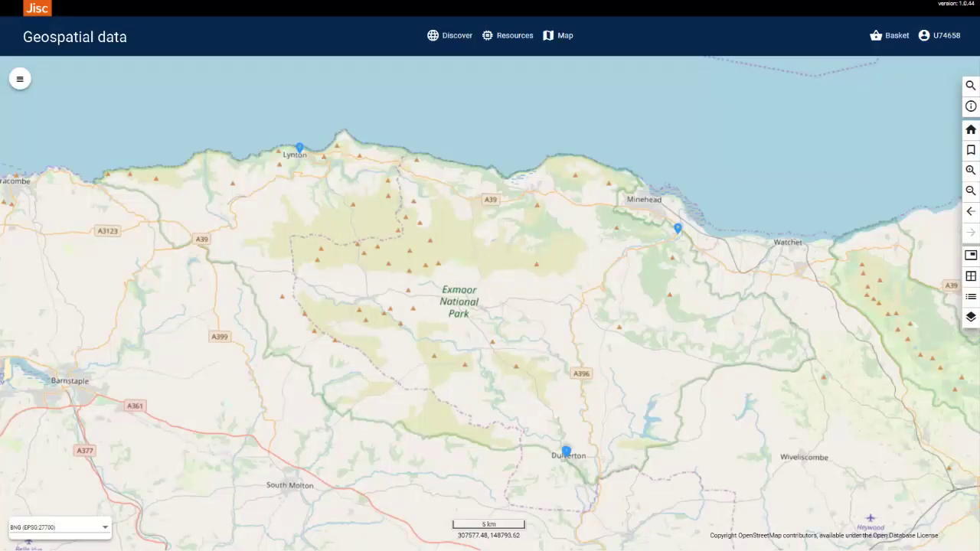
# - Save the current Exmoor view as a new bookmark named 'Exmoor National Park'
pyautogui.click(970, 151)
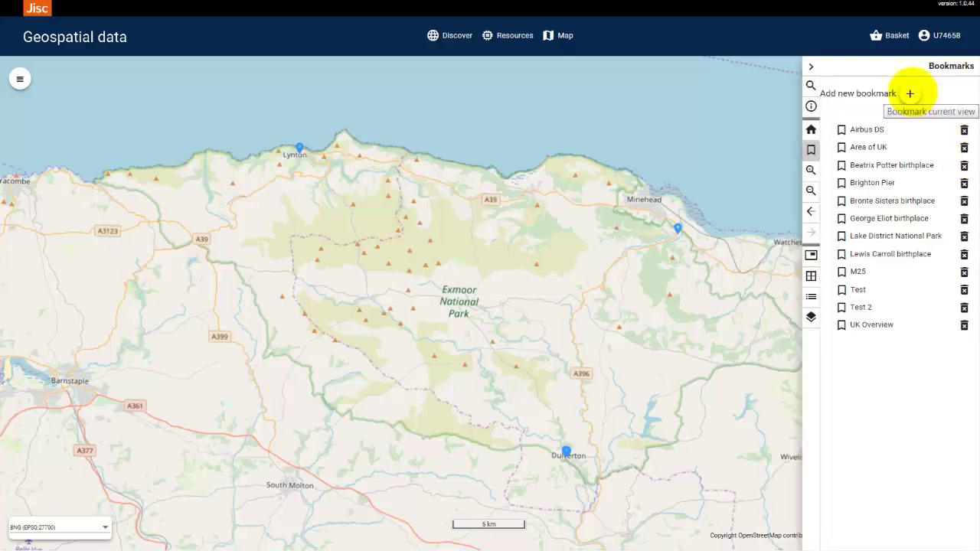
pyautogui.click(910, 92)
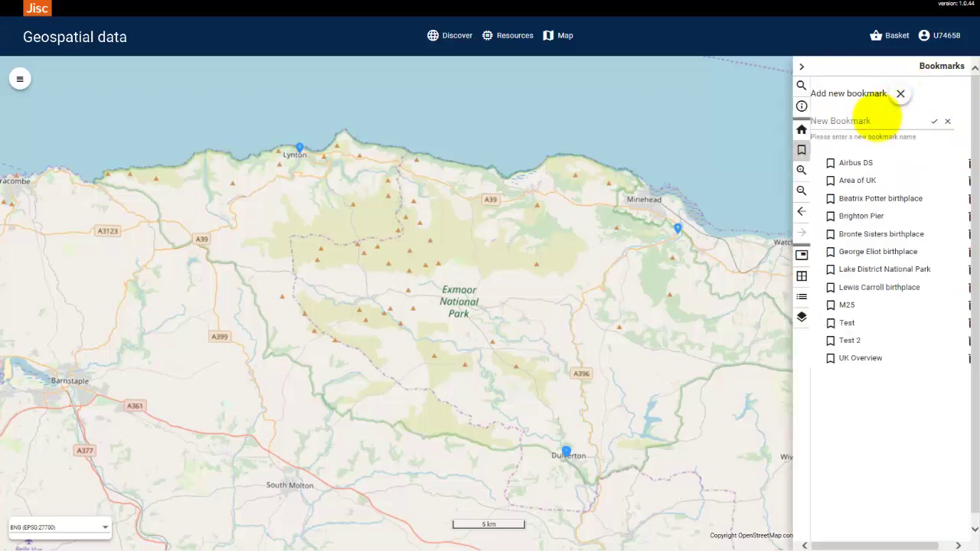
pyautogui.click(875, 118)
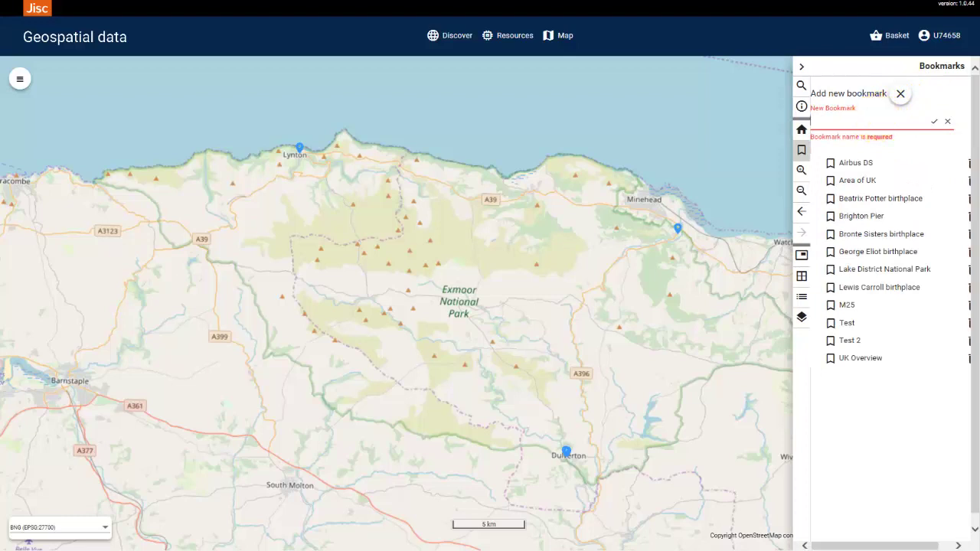
pyautogui.write('Exmoor National Park')
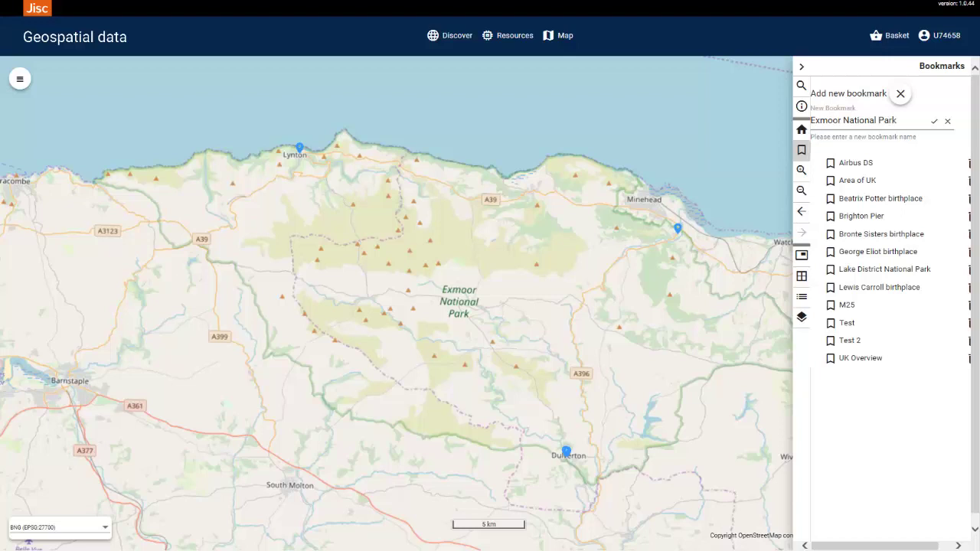
pyautogui.click(934, 121)
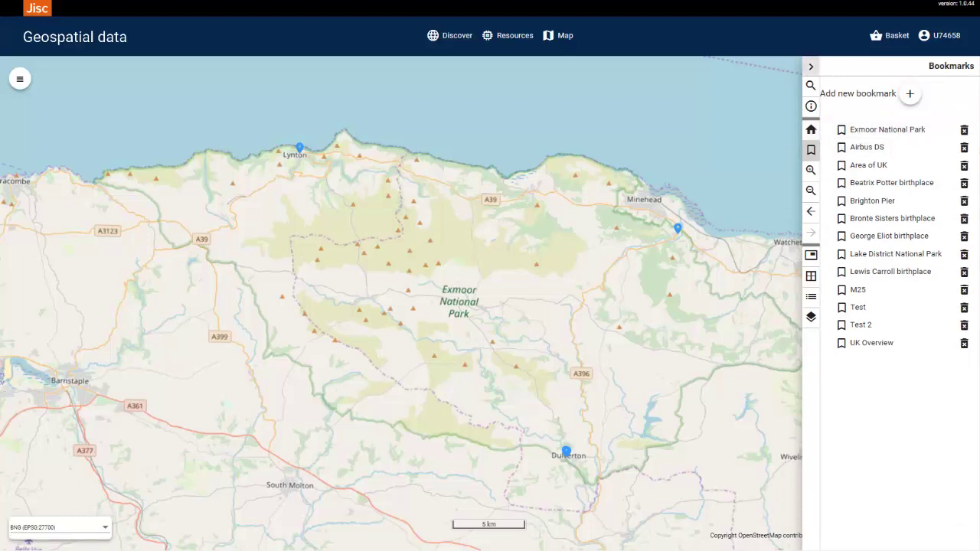
pyautogui.click(811, 67)
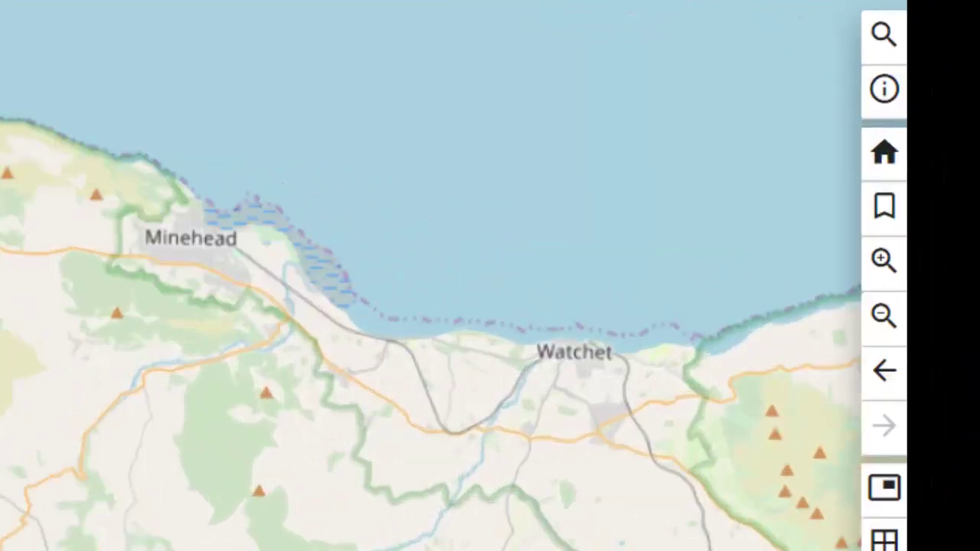
# - In My Preferences, change the home bookmark from M25 to Exmoor National Park and save
pyautogui.click(882, 155)
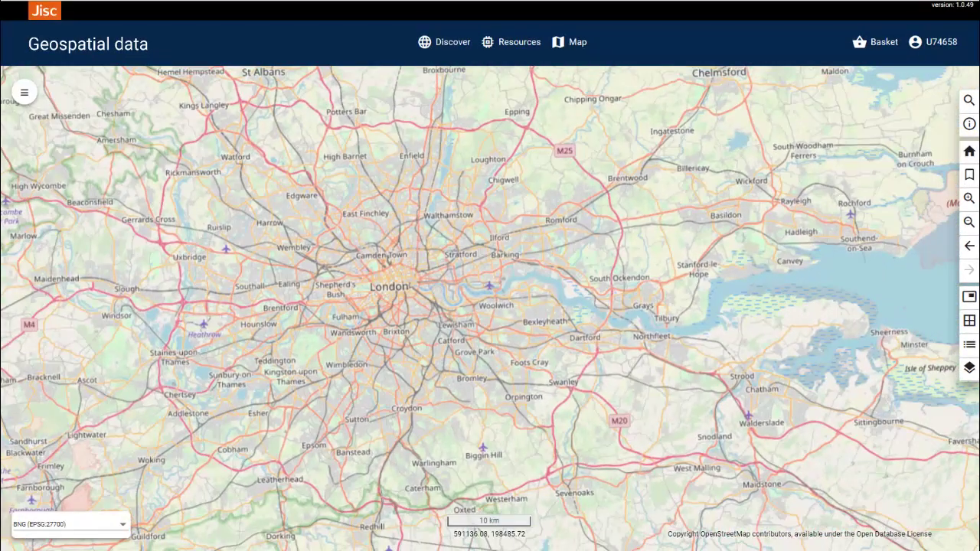
pyautogui.click(940, 44)
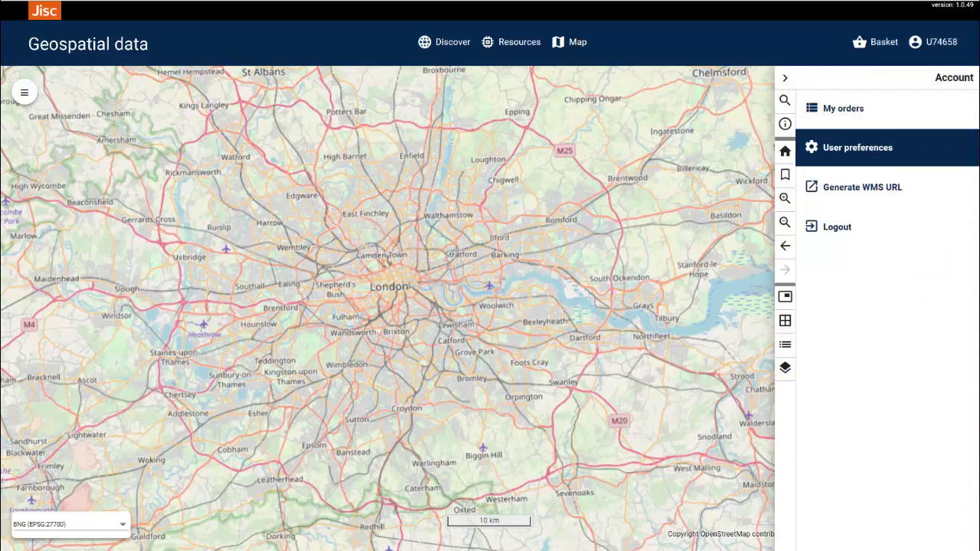
pyautogui.click(857, 151)
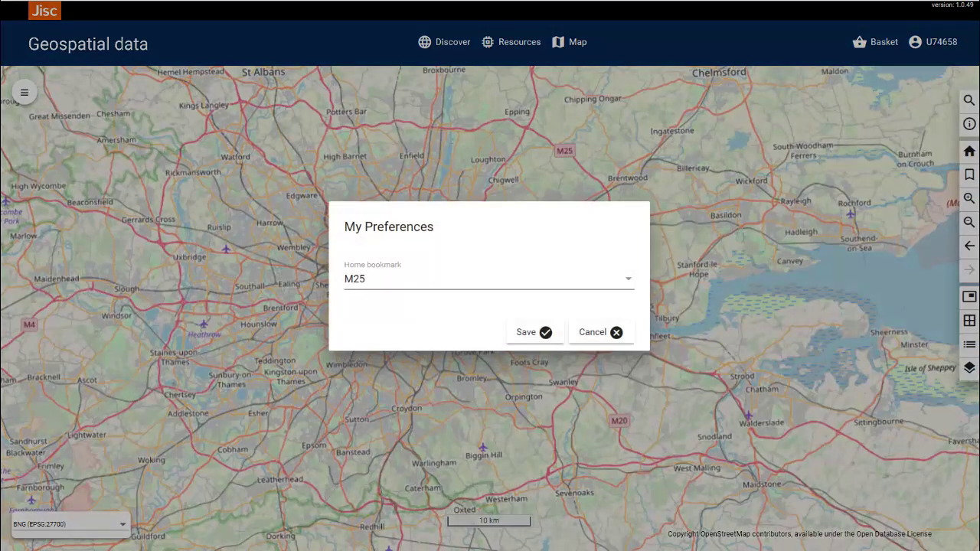
pyautogui.click(629, 288)
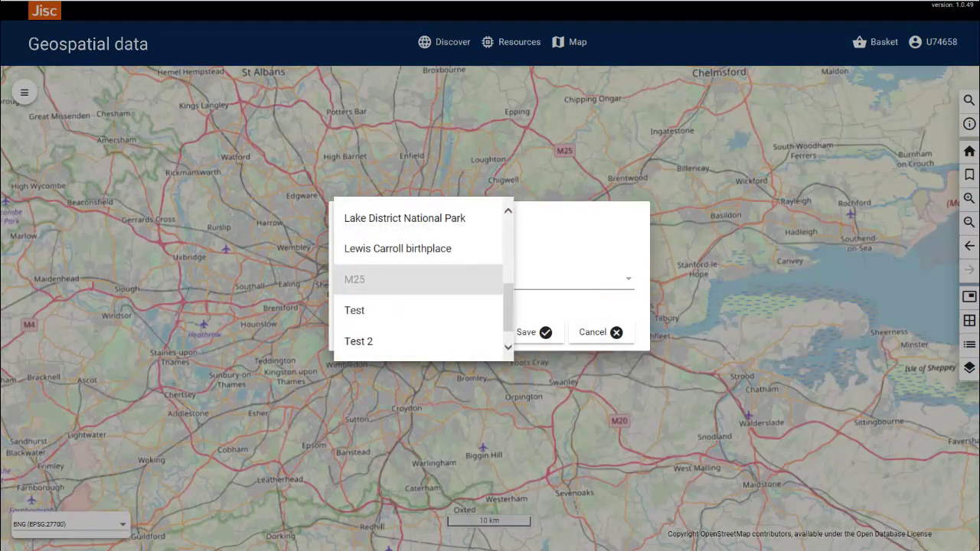
pyautogui.scroll(5, 422, 279)
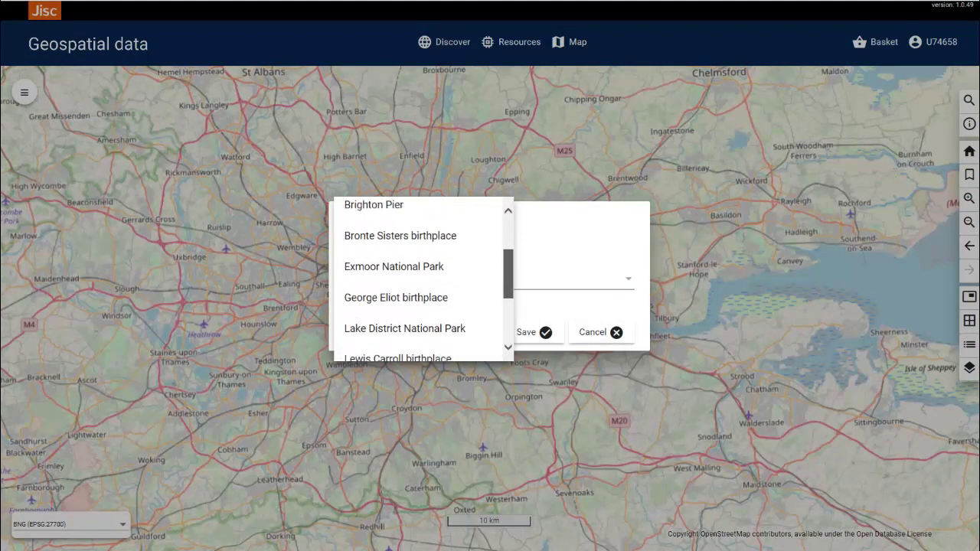
pyautogui.scroll(1, 448, 268)
pyautogui.scroll(-3, 448, 268)
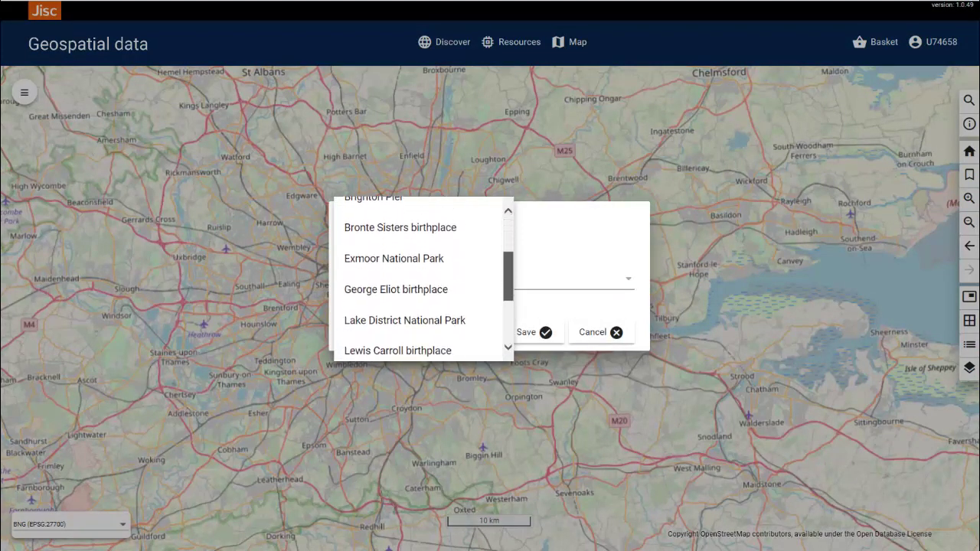
pyautogui.click(400, 259)
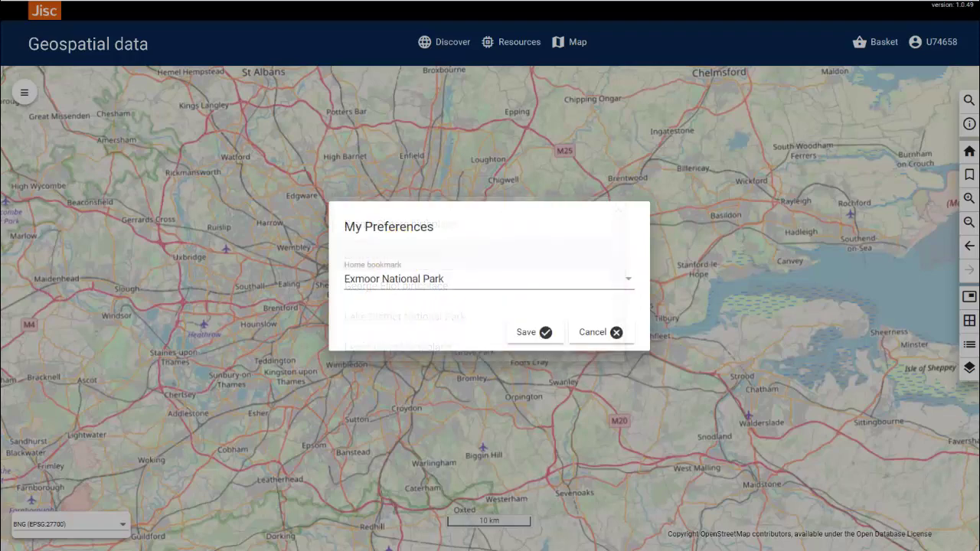
pyautogui.click(536, 337)
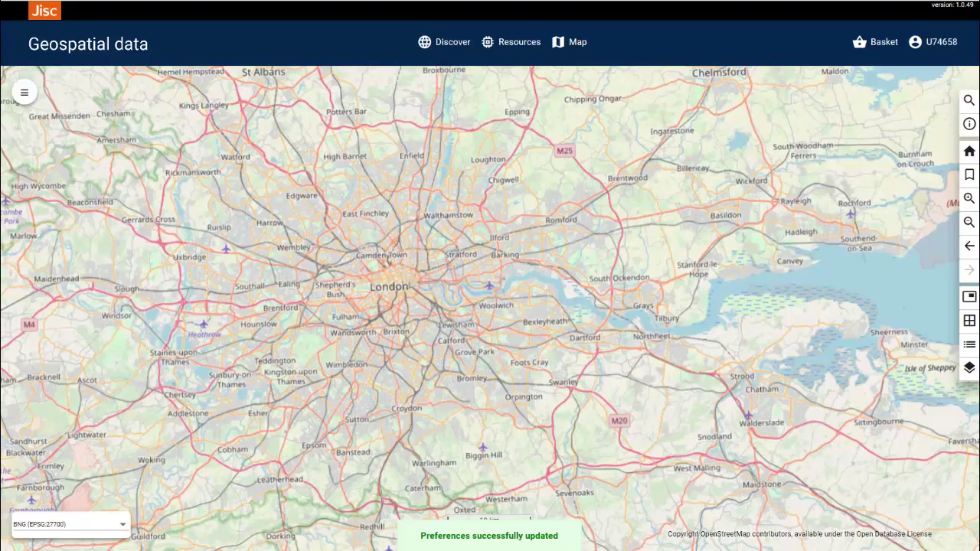
# - Fly the map to the Exmoor home bookmark and show the data Catalogue panel
pyautogui.click(969, 153)
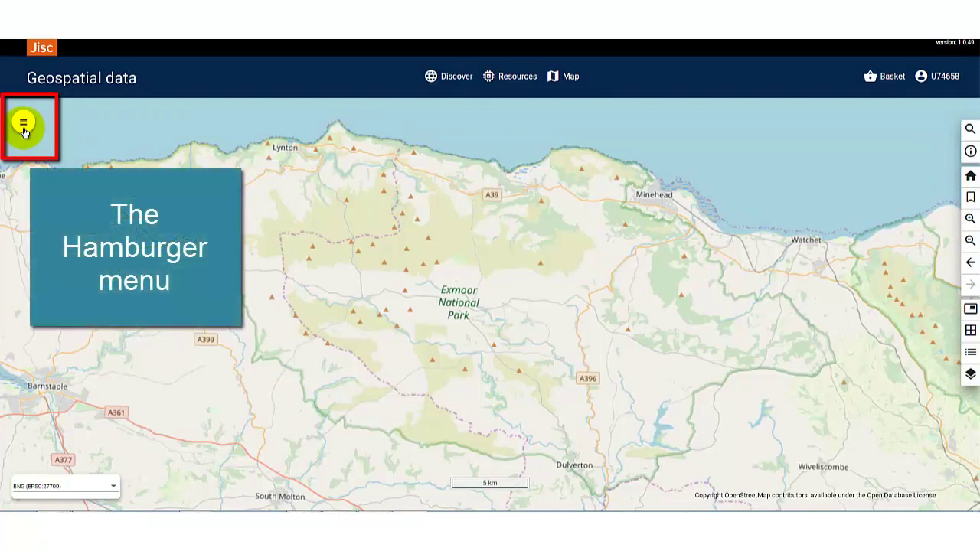
pyautogui.click(24, 126)
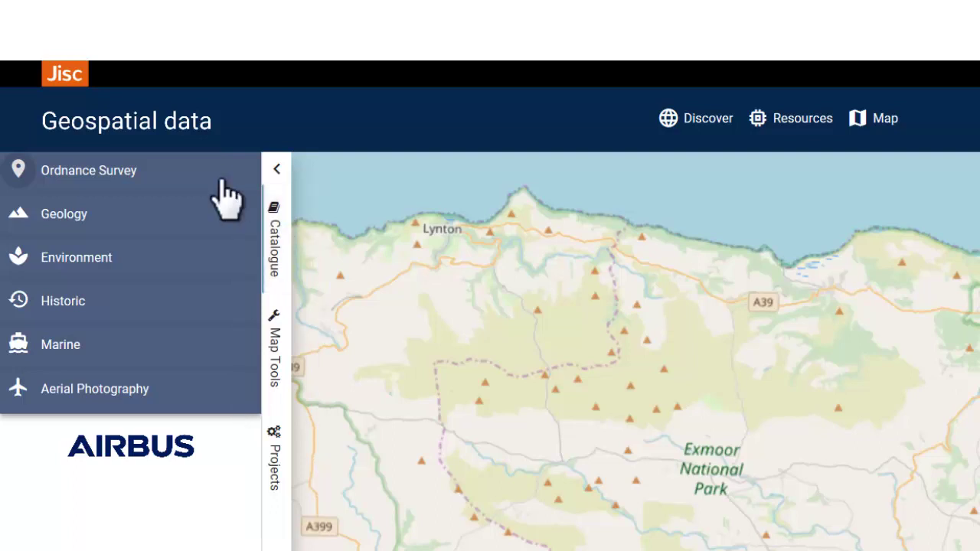
# - Expand Ordnance Survey and its Academic licenced data group in the Catalogue
pyautogui.click(132, 175)
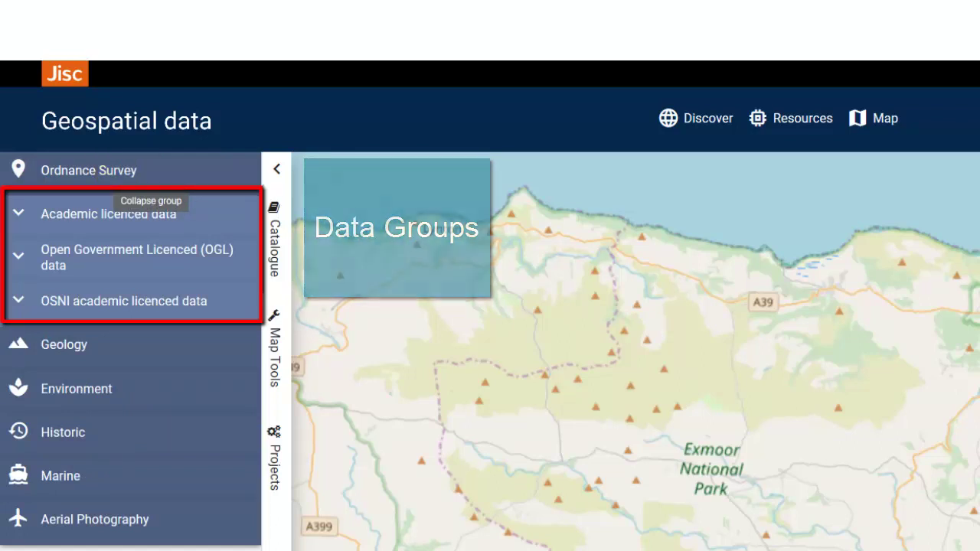
pyautogui.click(132, 223)
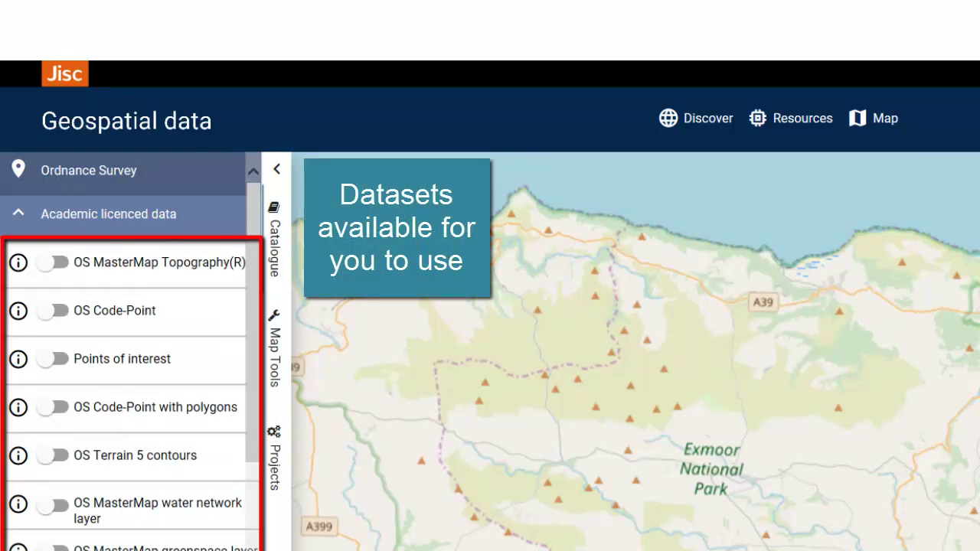
pyautogui.scroll(-5, 130, 352)
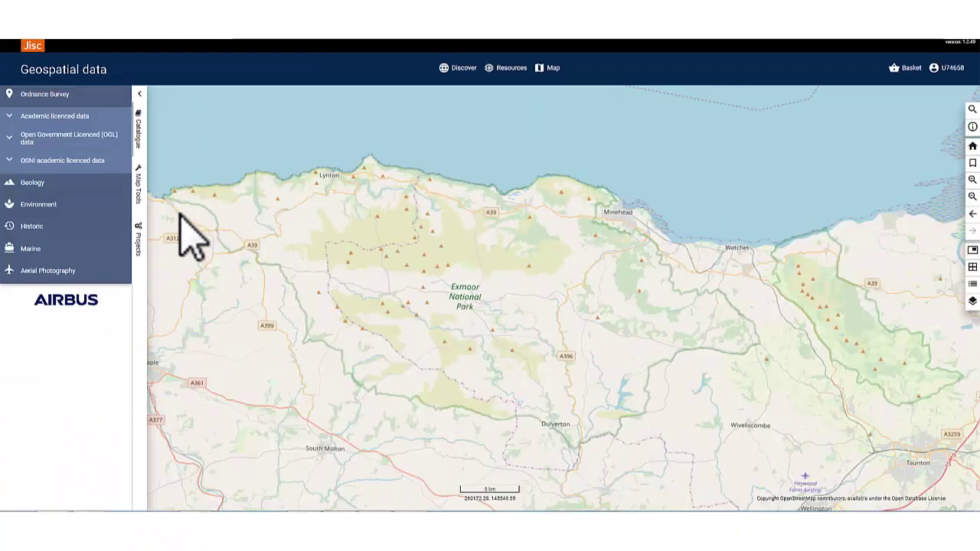
# - Turn on Geological indicators of flooding under Geology > British Geological Survey (BGS) data
pyautogui.click(31, 183)
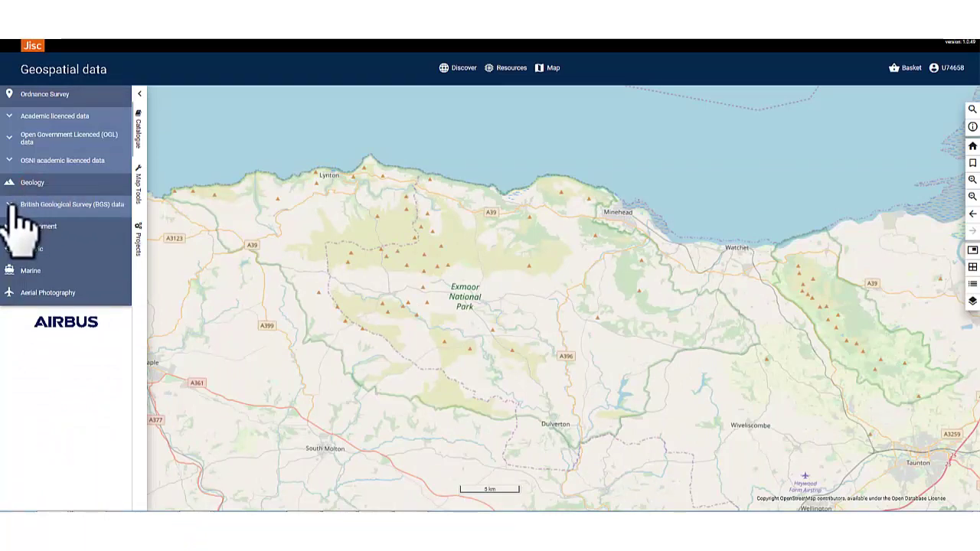
pyautogui.click(13, 205)
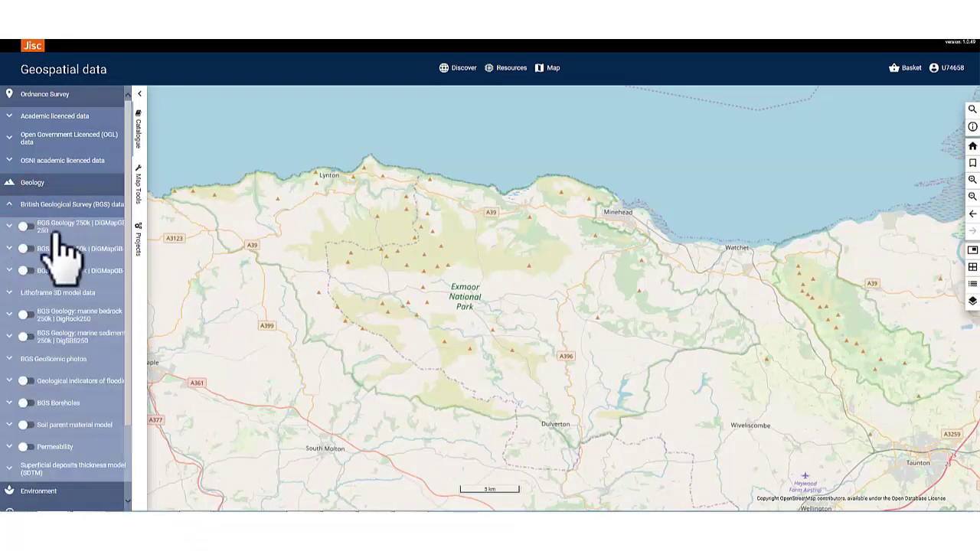
pyautogui.click(29, 380)
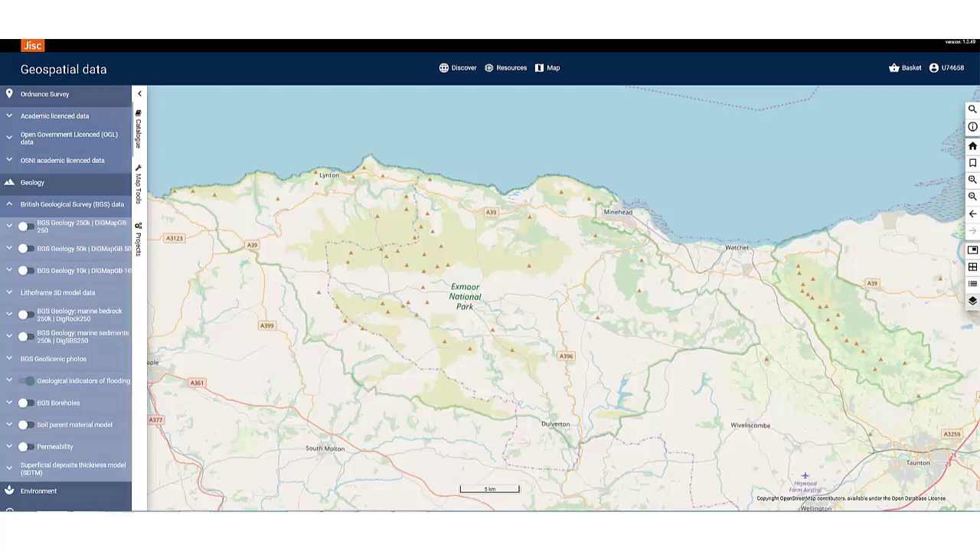
pyautogui.click(971, 301)
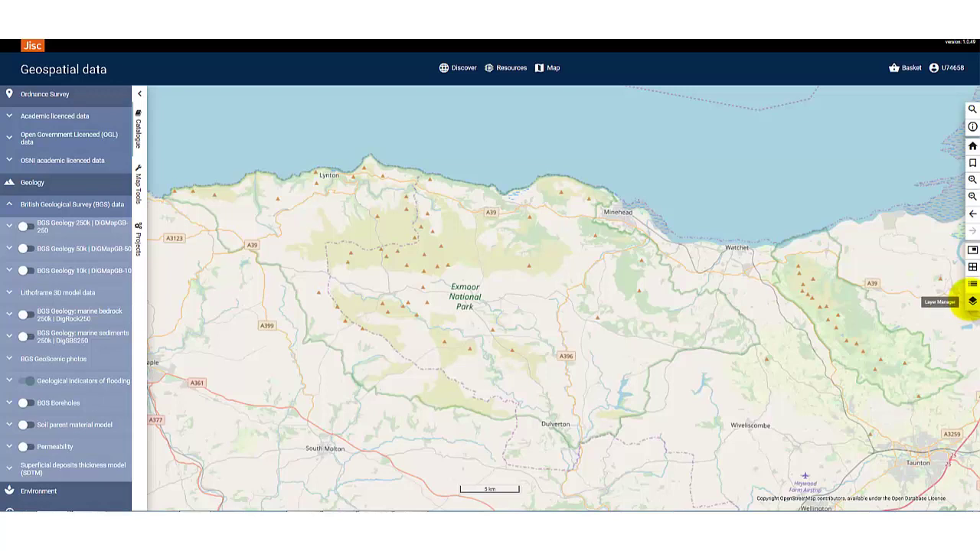
# - Zoom to the flooding layer's visible level, then collapse the BGS group in the Catalogue
pyautogui.click(972, 301)
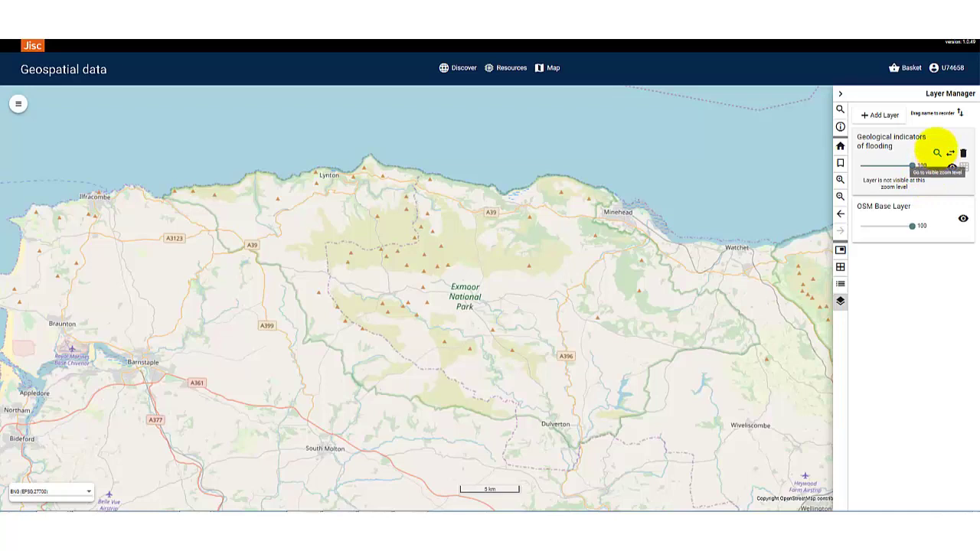
pyautogui.click(935, 150)
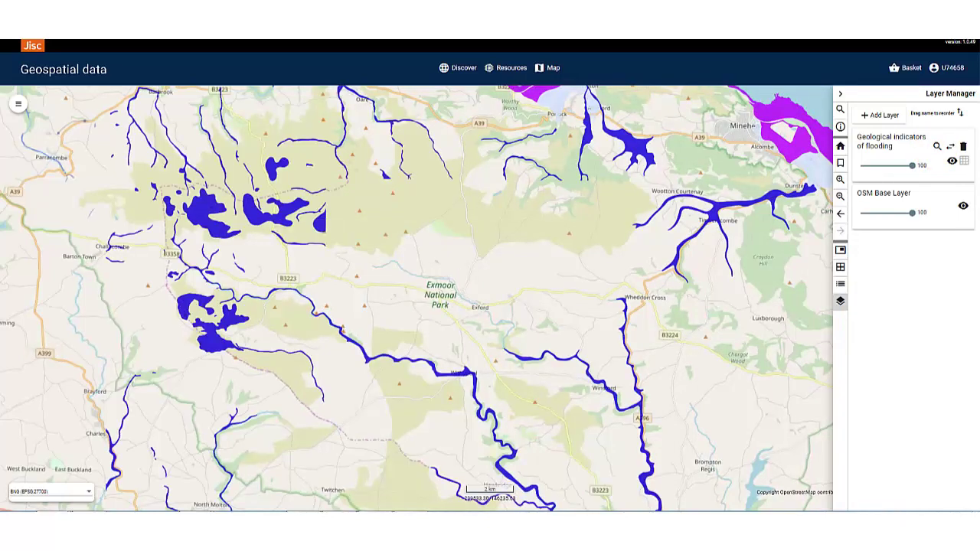
pyautogui.click(19, 104)
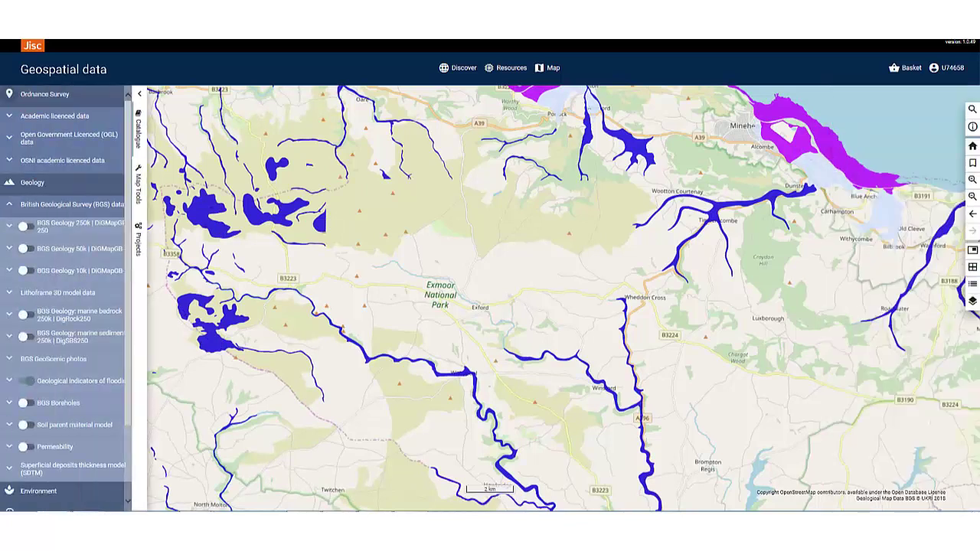
pyautogui.click(11, 204)
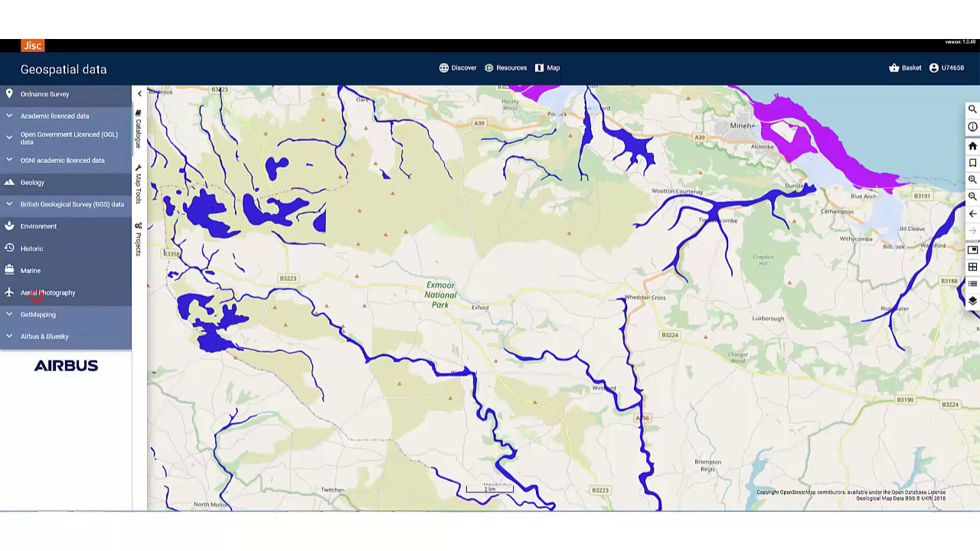
# - Switch on the Airbus & Bluesky Aerial Photography baseline layer and check the layer list
pyautogui.click(10, 336)
pyautogui.click(28, 360)
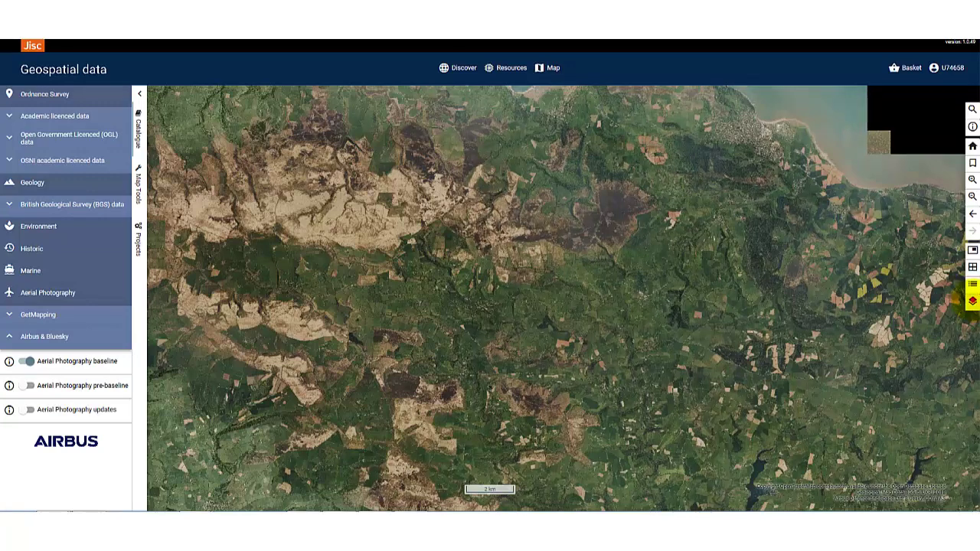
pyautogui.click(973, 301)
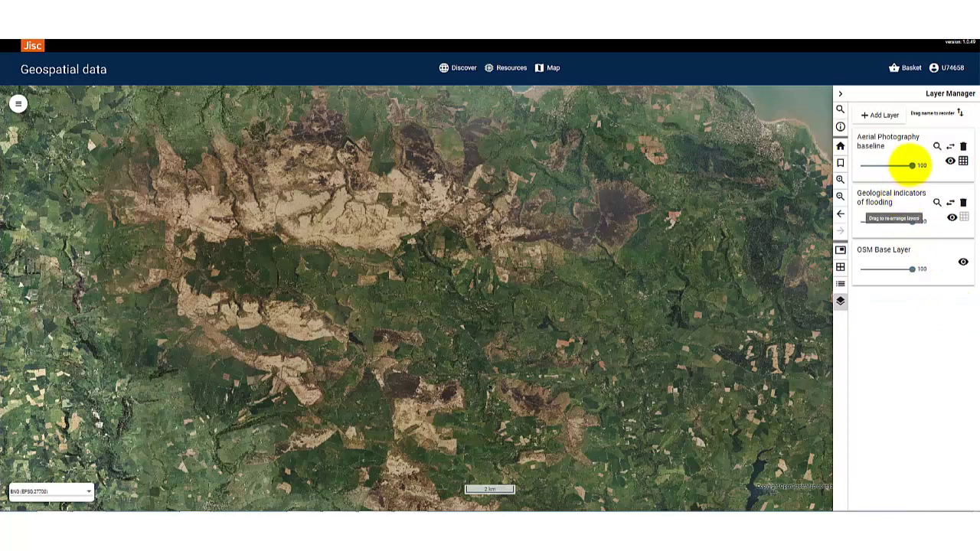
# - Reorder Layer Manager so Geological indicators of flooding sits above Aerial Photography baseline
pyautogui.moveTo(911, 165)
pyautogui.mouseDown()
pyautogui.moveTo(864, 166)
pyautogui.moveTo(912, 166)
pyautogui.mouseUp()
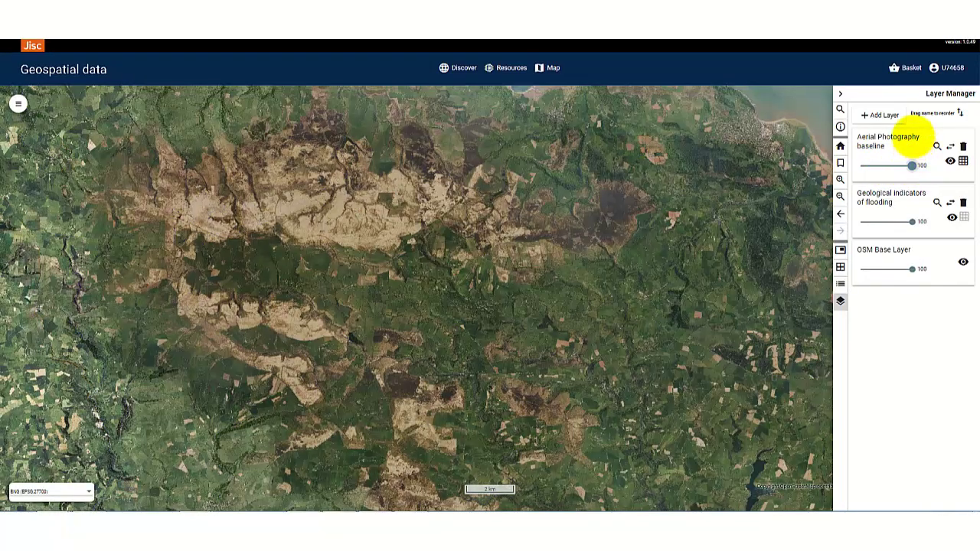
pyautogui.click(895, 200)
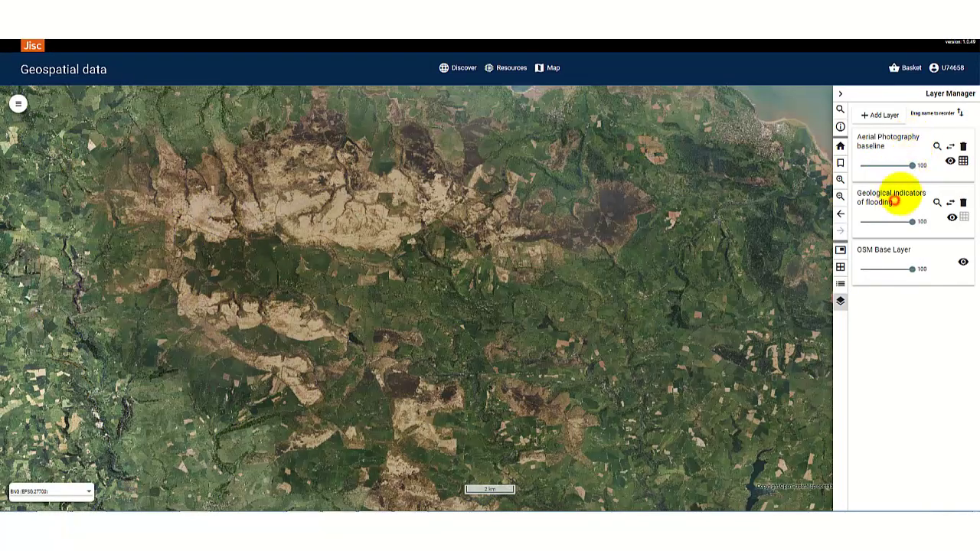
pyautogui.moveTo(894, 201); pyautogui.dragTo(891, 142)
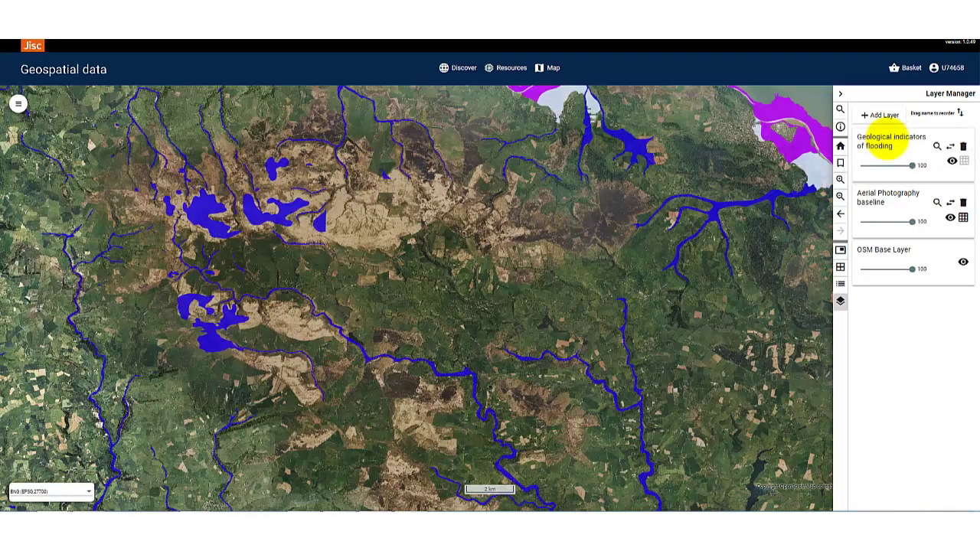